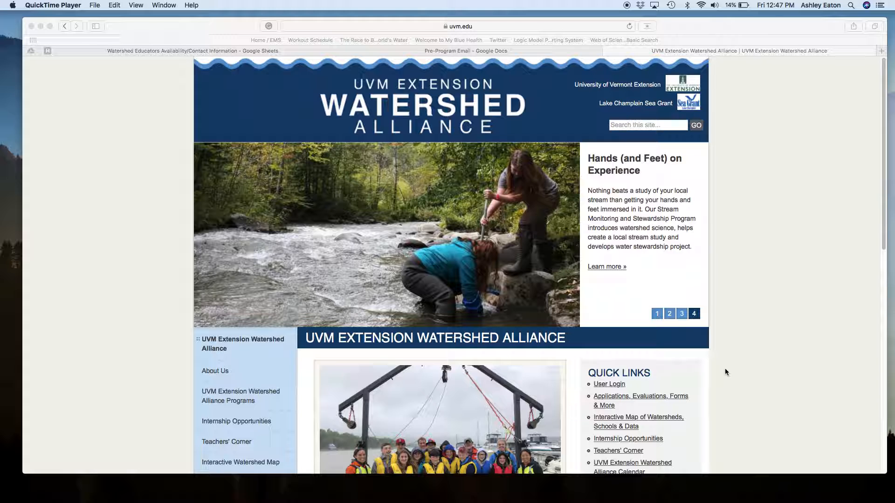
# Step: Log in to the UVM Extension Watershed Alliance site with the saved account e-mail and password
pyautogui.scroll(-1, 725, 372)
pyautogui.click(607, 382)
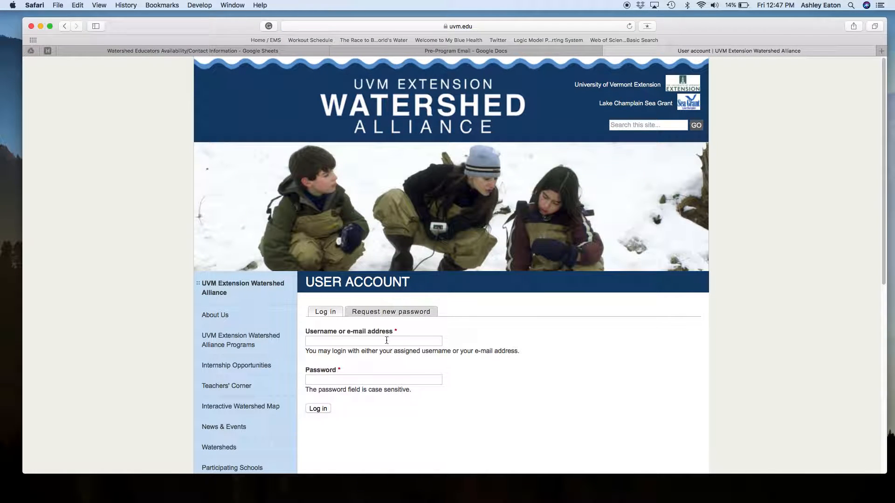
pyautogui.click(387, 341)
pyautogui.click(365, 357)
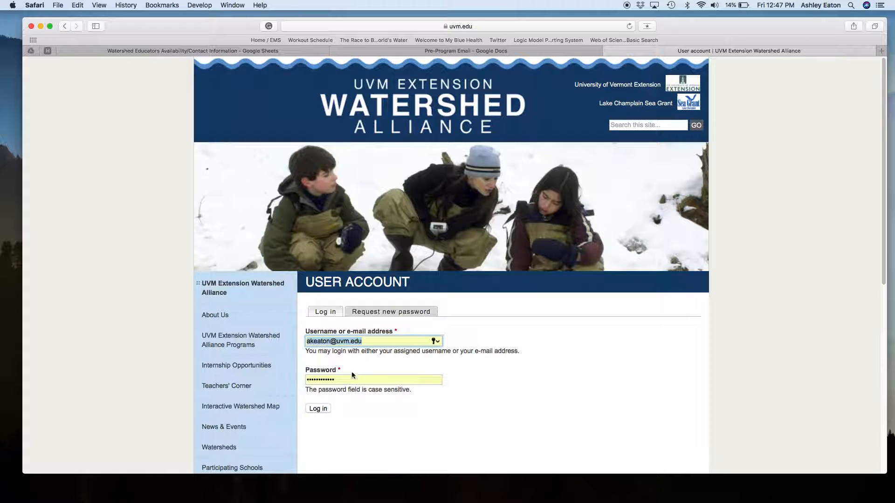
pyautogui.click(313, 410)
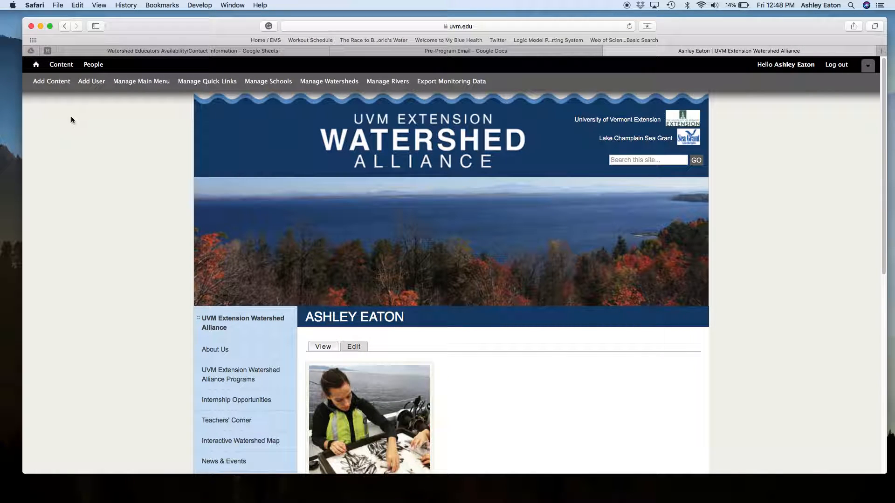
# Step: Open the Program Statistics and Evaluation webform from the site's content list and show its submitted results
pyautogui.click(58, 68)
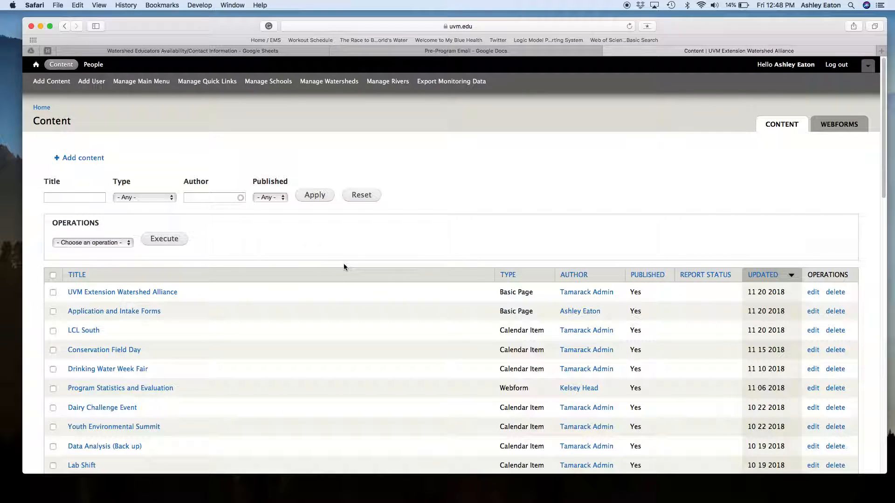
pyautogui.scroll(-1, 343, 265)
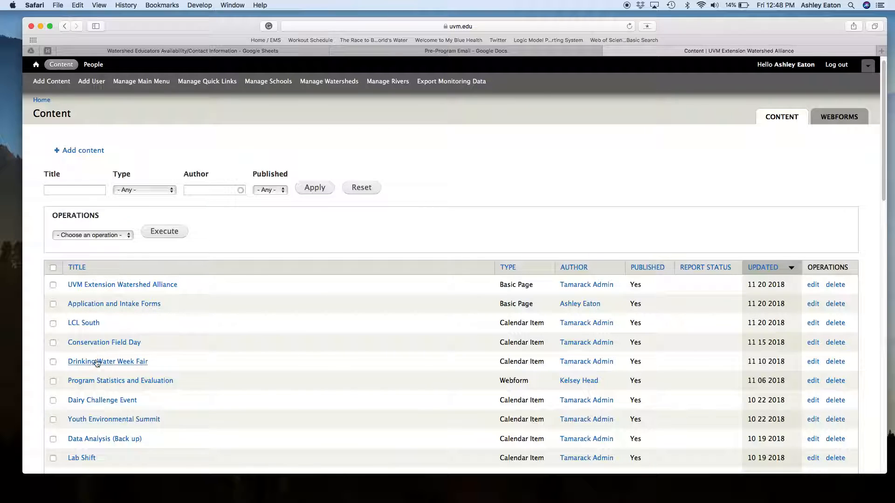
pyautogui.click(108, 381)
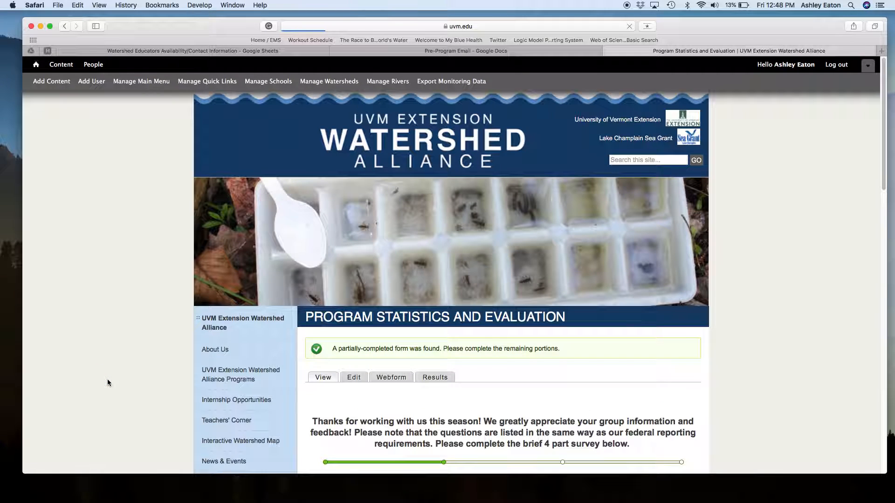
pyautogui.scroll(-3, 409, 392)
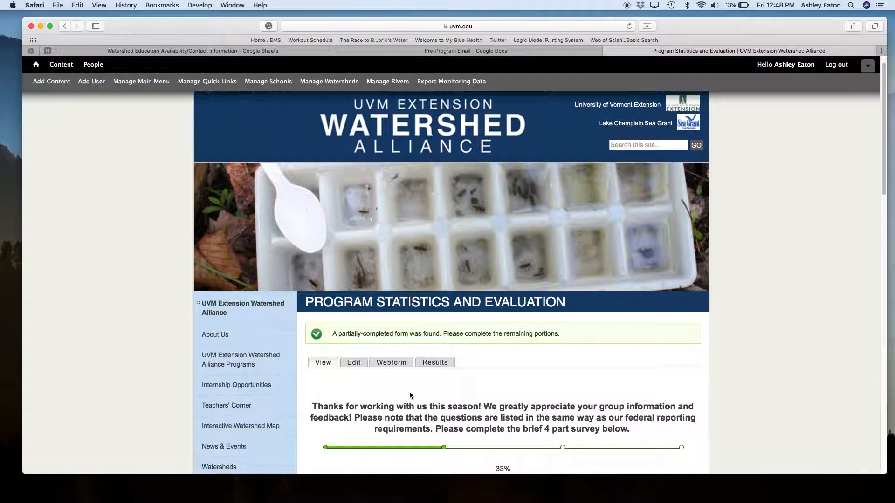
pyautogui.scroll(-2, 409, 392)
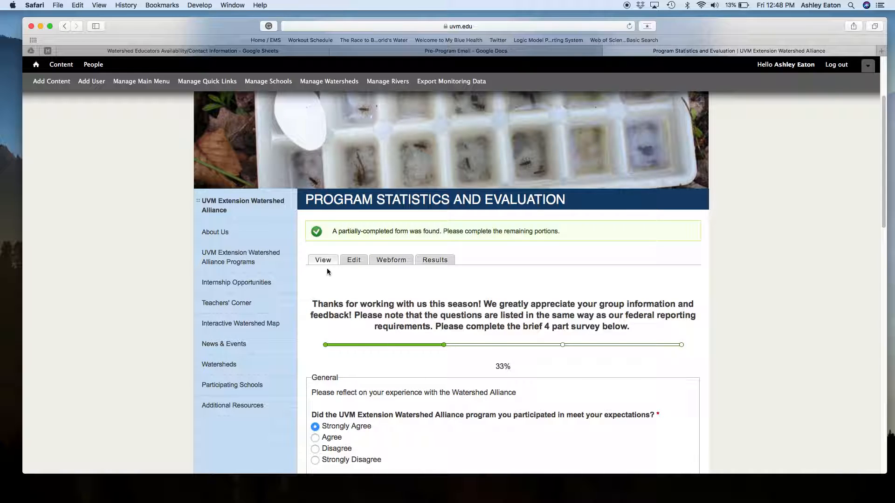
pyautogui.click(435, 263)
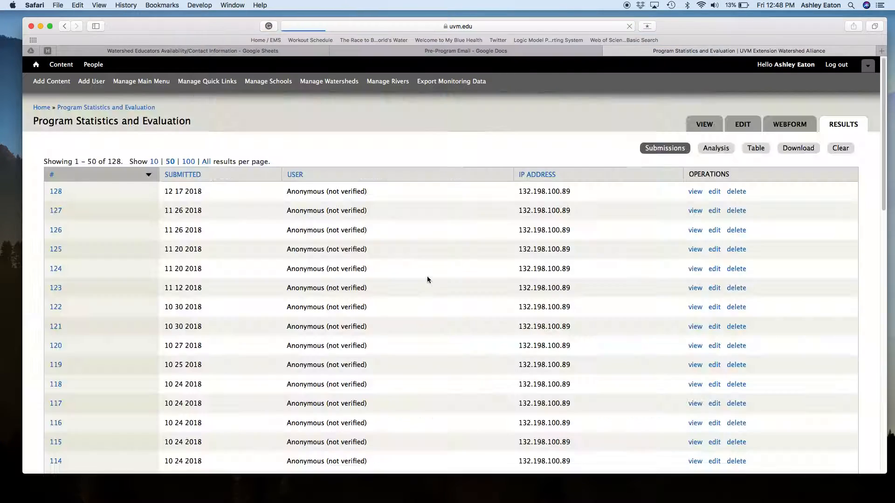
# Step: Look through the webform submissions, comparing submission numbers, dates and users to identify which entries are relevant
pyautogui.scroll(-5, 443, 293)
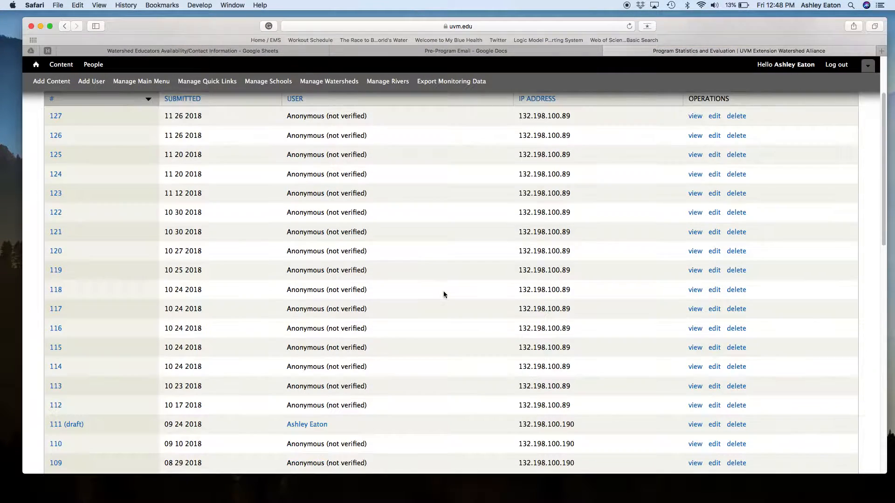
pyautogui.scroll(-6, 444, 292)
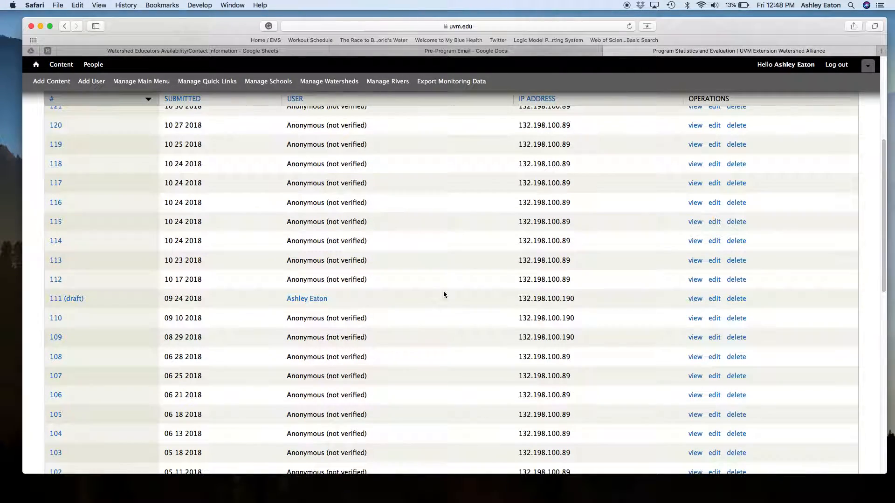
pyautogui.scroll(2, 443, 294)
pyautogui.scroll(10, 443, 290)
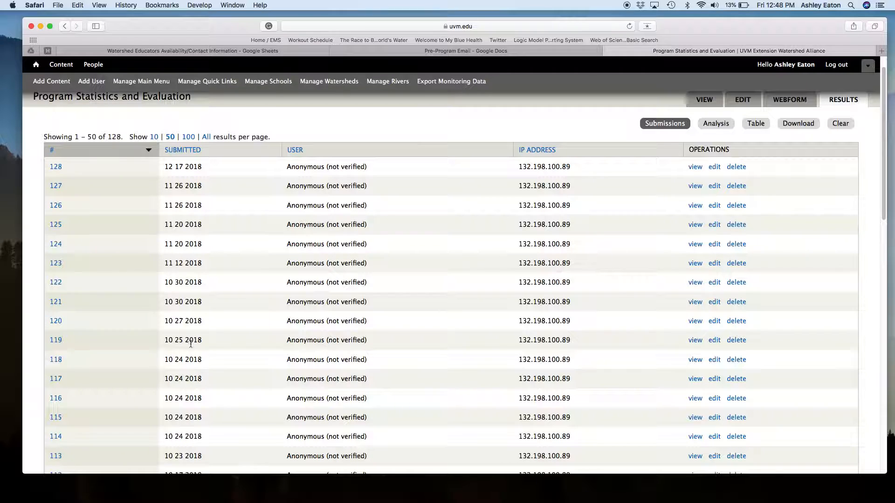
pyautogui.scroll(-2, 190, 342)
pyautogui.scroll(-4, 224, 346)
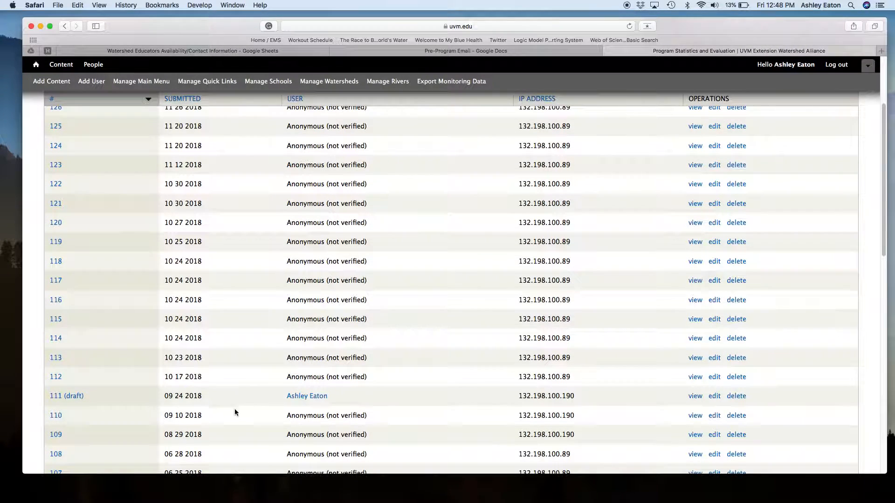
pyautogui.scroll(-2, 236, 409)
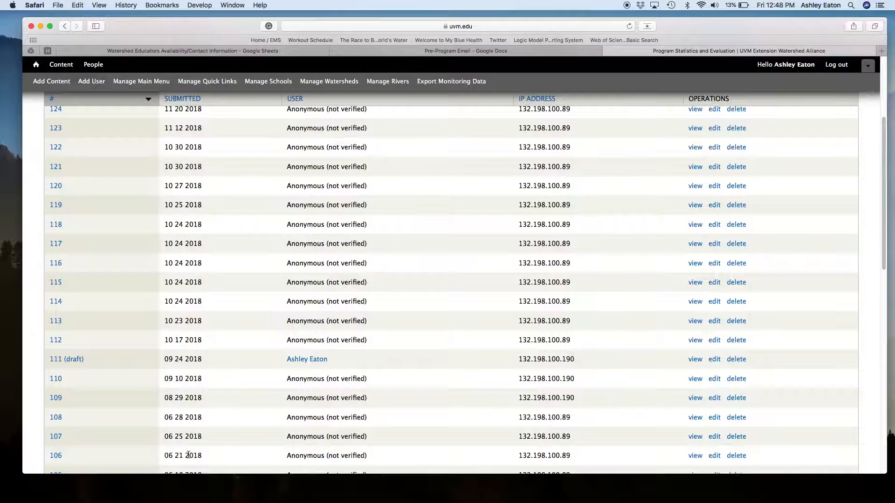
pyautogui.scroll(1, 256, 387)
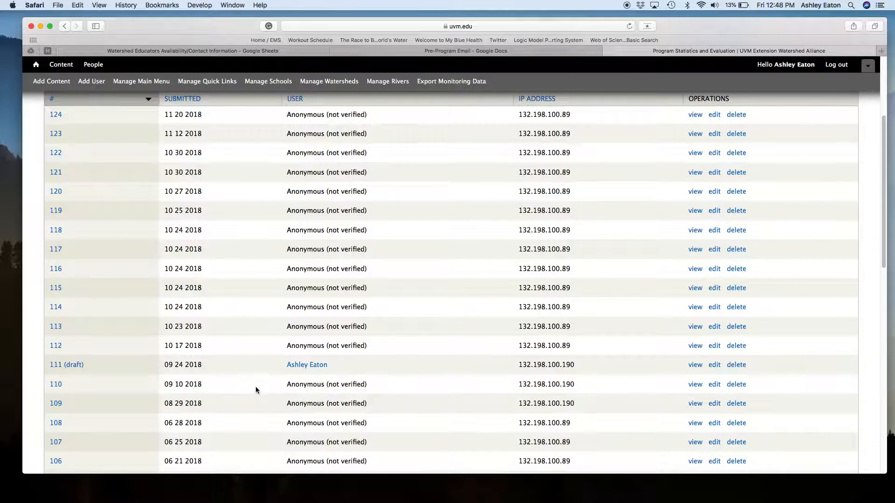
pyautogui.scroll(1, 256, 387)
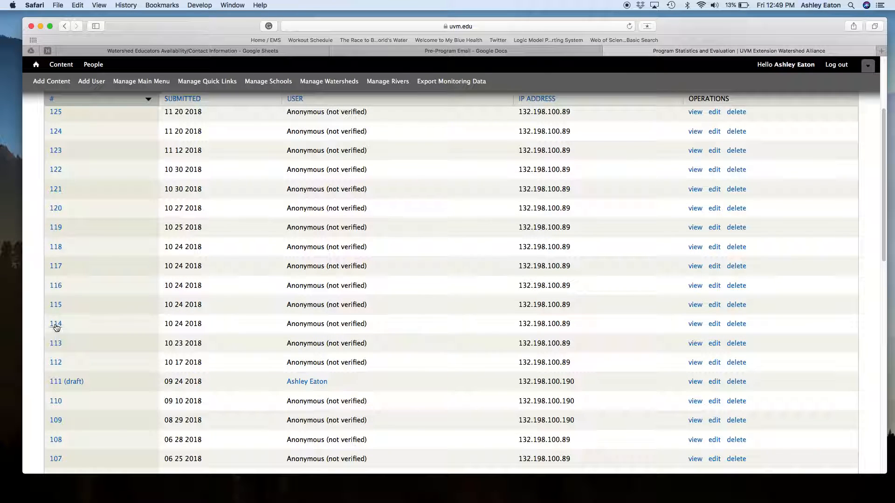
pyautogui.scroll(1, 254, 361)
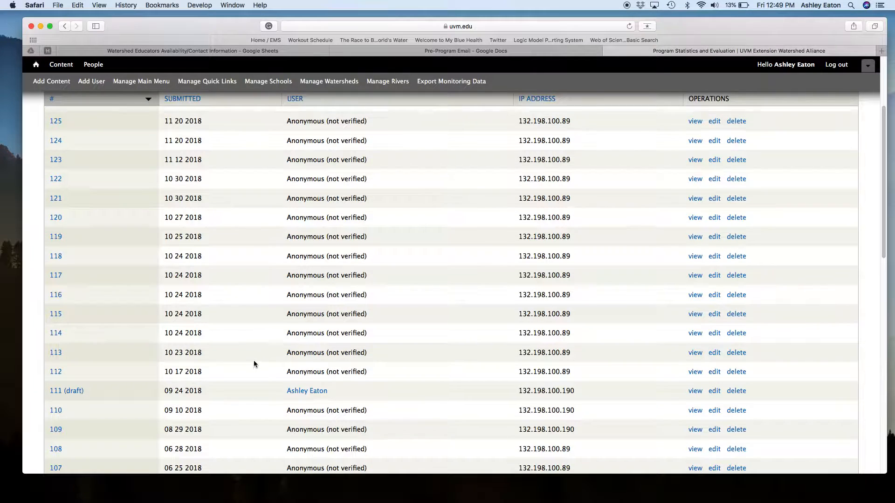
pyautogui.scroll(5, 254, 362)
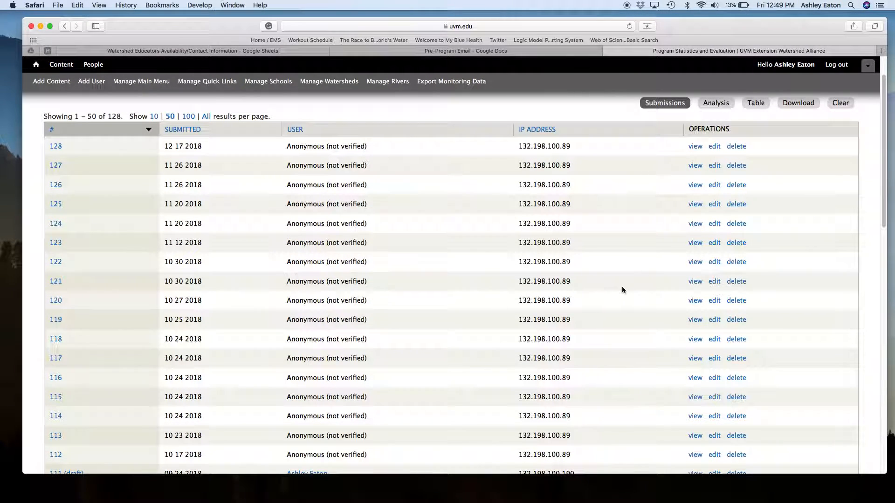
pyautogui.scroll(3, 626, 287)
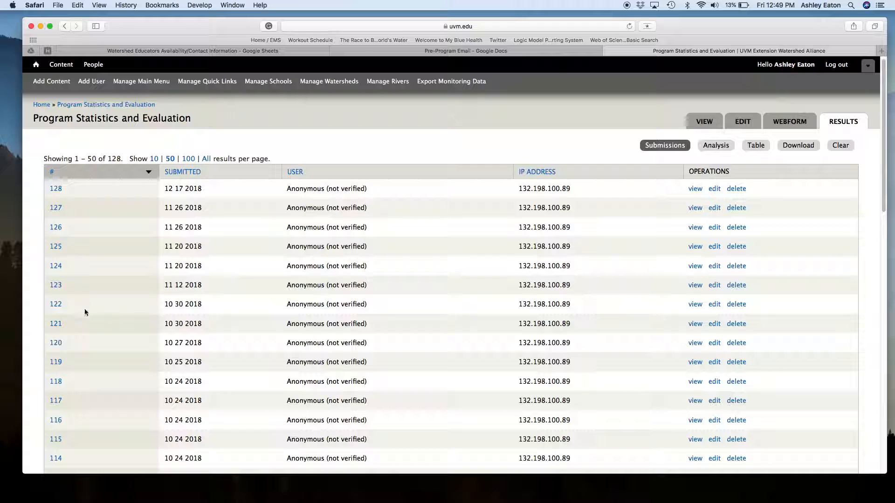
pyautogui.scroll(-2, 88, 361)
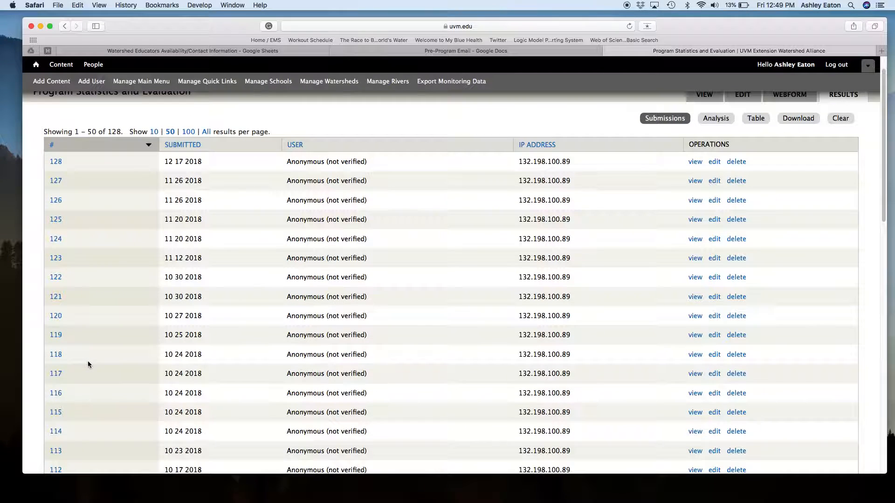
pyautogui.scroll(-3, 86, 424)
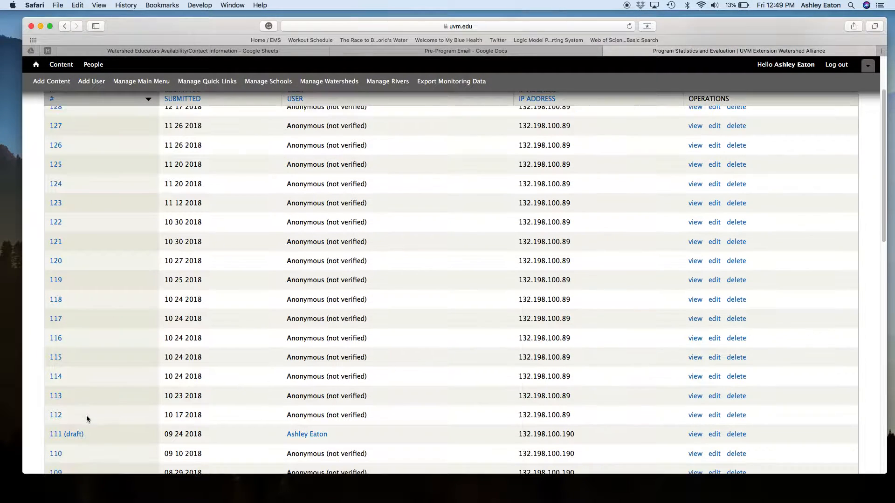
pyautogui.scroll(-2, 86, 418)
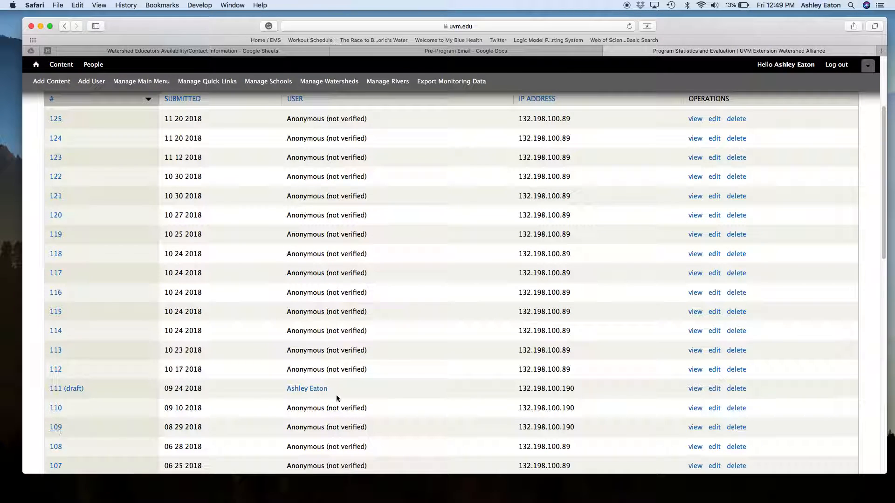
pyautogui.scroll(6, 619, 365)
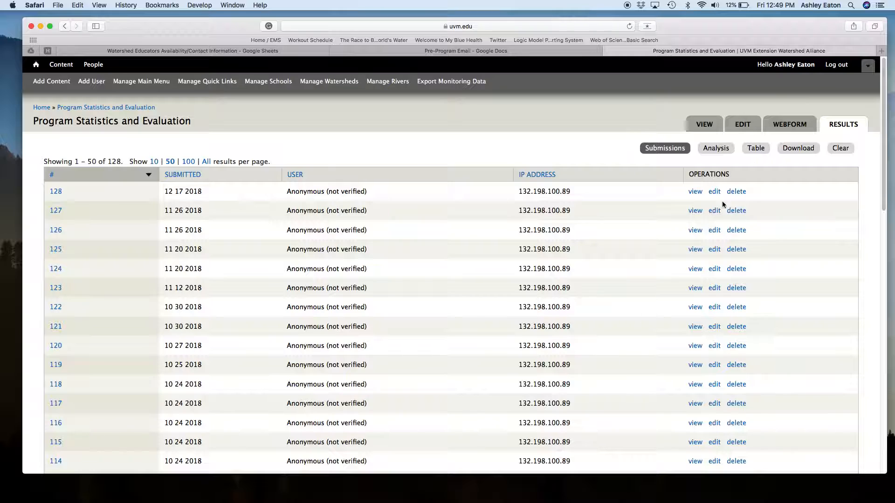
# Step: Open the download settings for the webform results and choose the Compact select list format
pyautogui.click(807, 153)
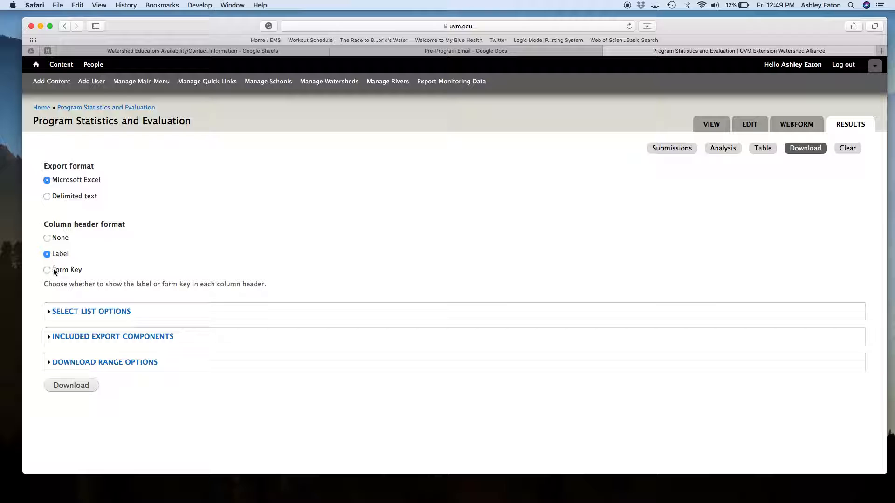
pyautogui.click(77, 317)
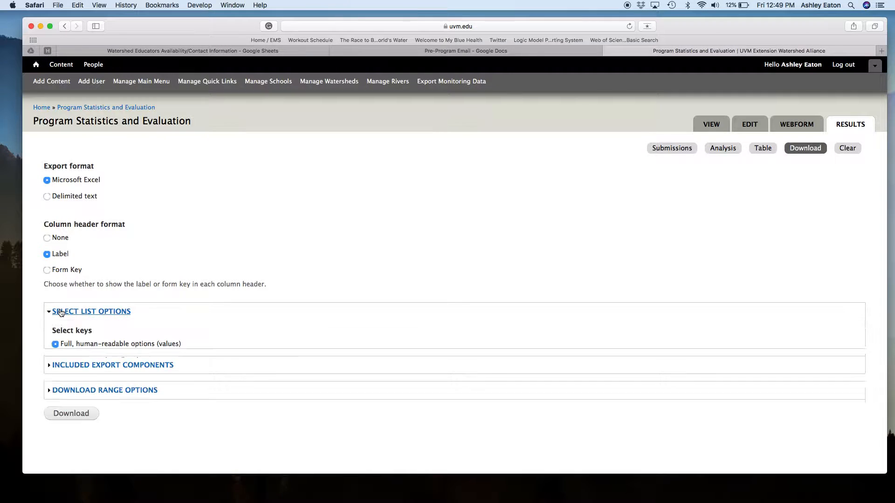
pyautogui.click(55, 340)
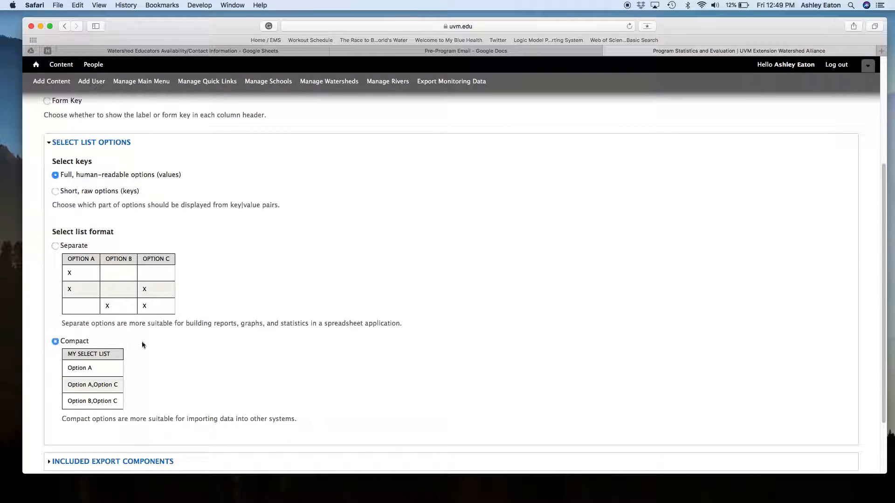
pyautogui.scroll(-1, 160, 344)
pyautogui.scroll(-2, 161, 344)
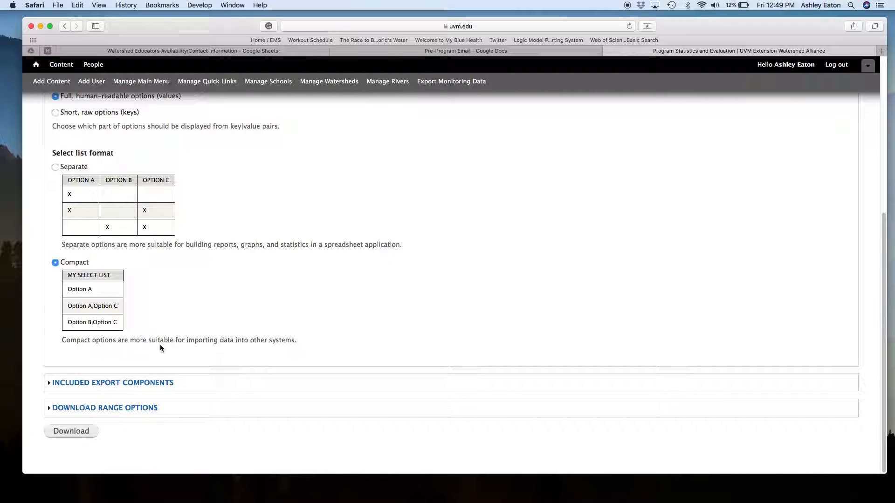
# Step: Exclude Serial, SID, Submitted Time, Completed Time, Modified Time, IP Address and UID from the included export components
pyautogui.click(51, 383)
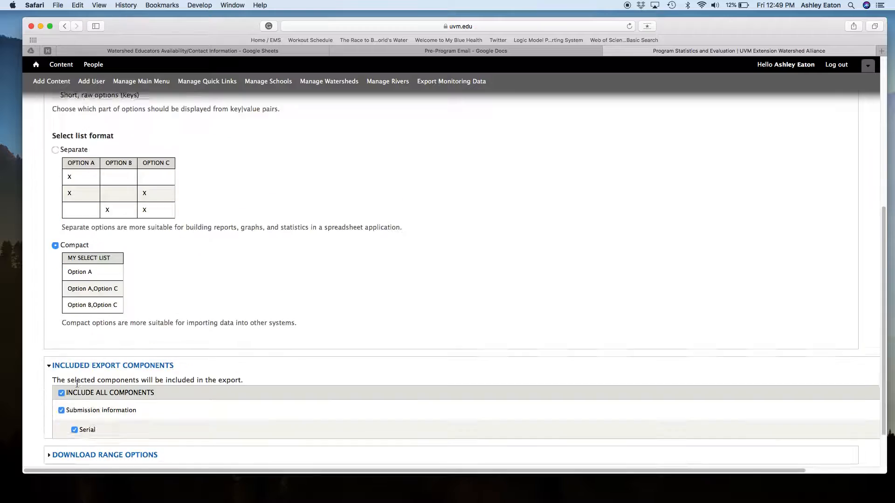
pyautogui.scroll(-3, 101, 329)
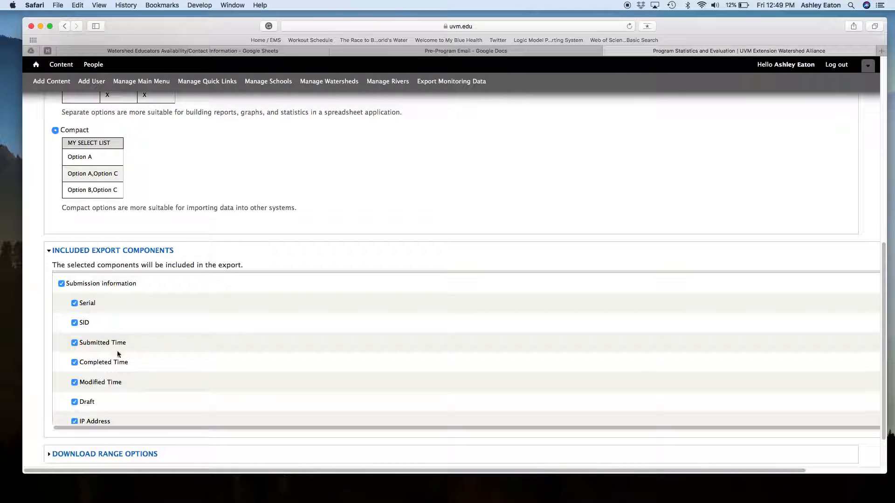
pyautogui.scroll(-5, 120, 380)
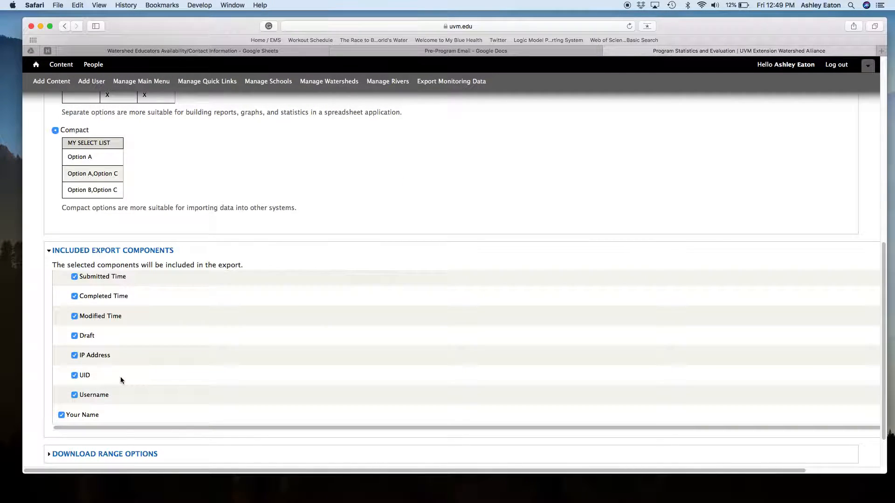
pyautogui.scroll(-4, 120, 377)
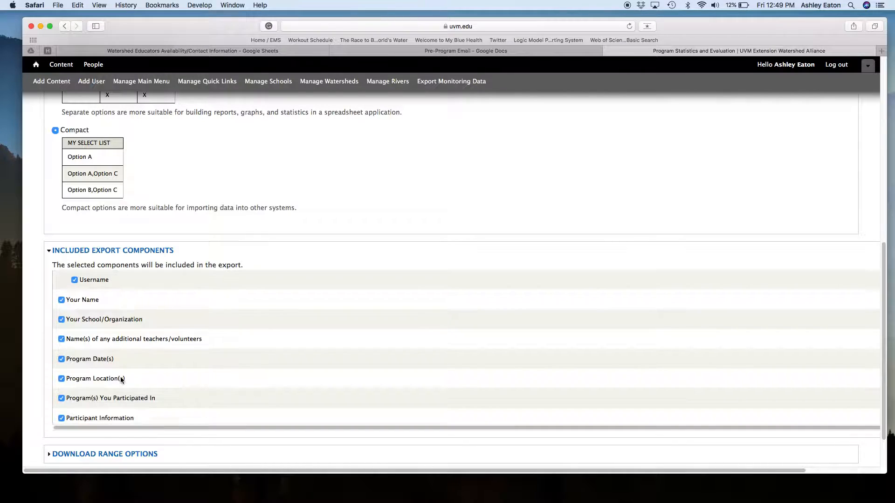
pyautogui.scroll(8, 120, 377)
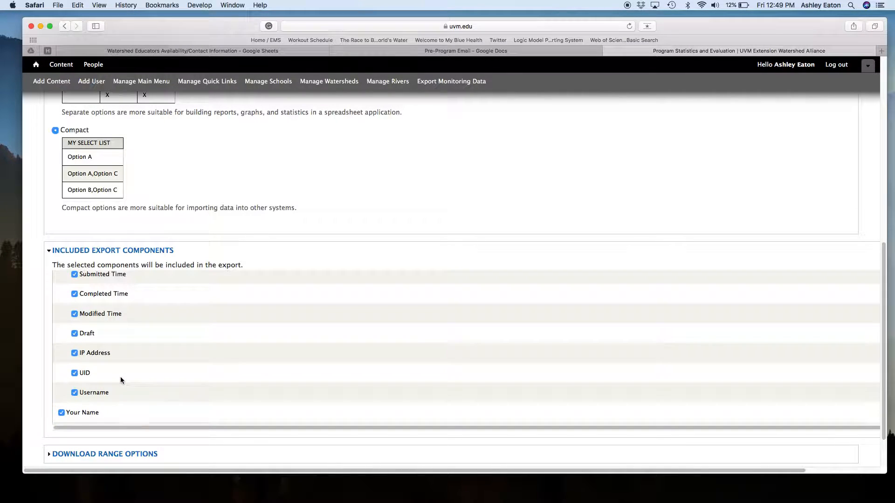
pyautogui.scroll(2, 120, 376)
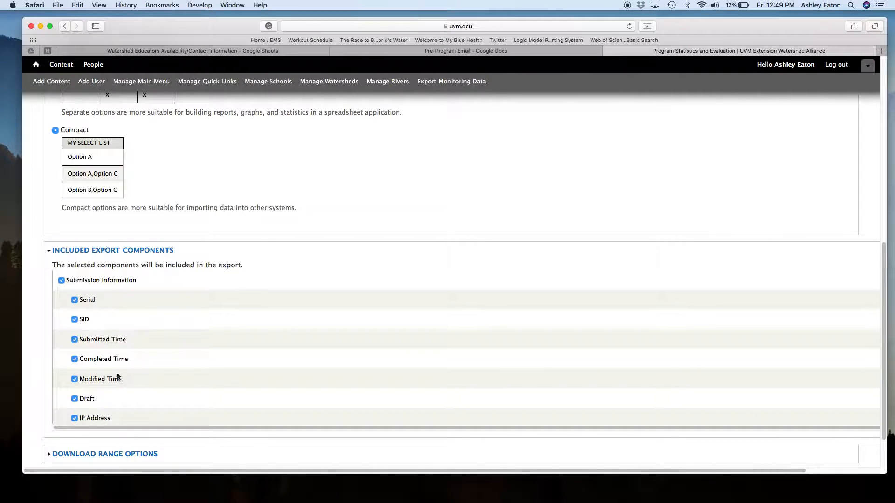
pyautogui.click(75, 301)
pyautogui.click(74, 358)
pyautogui.scroll(-1, 84, 383)
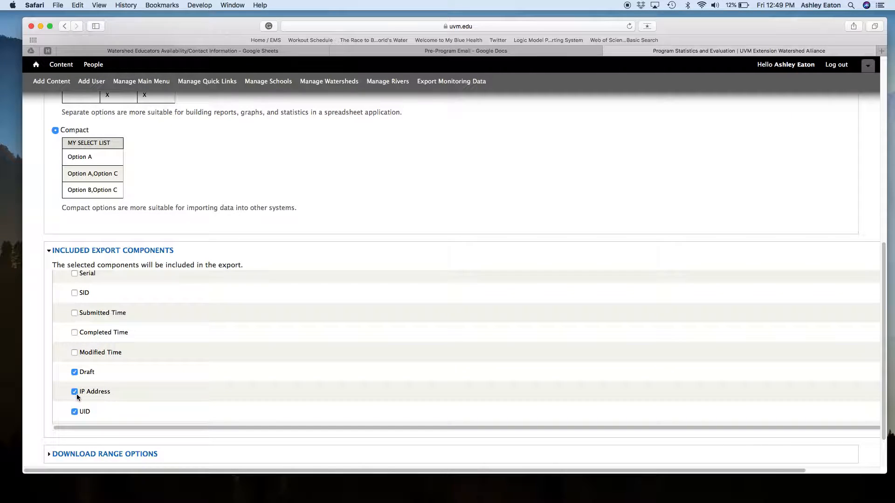
pyautogui.click(74, 392)
pyautogui.scroll(-2, 90, 388)
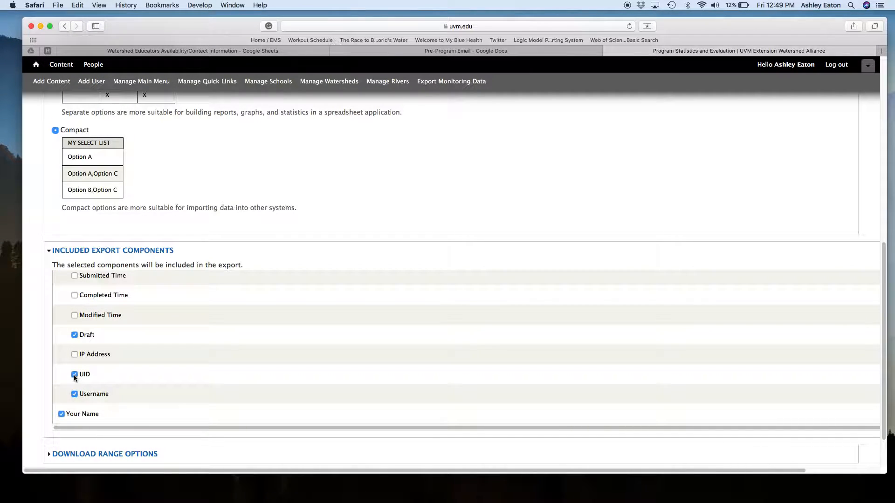
pyautogui.click(74, 374)
# Step: Limit the download range to submissions by date from 8/1/2018 to 12/21/18
pyautogui.scroll(-4, 138, 375)
pyautogui.scroll(-8, 138, 379)
pyautogui.scroll(-14, 114, 385)
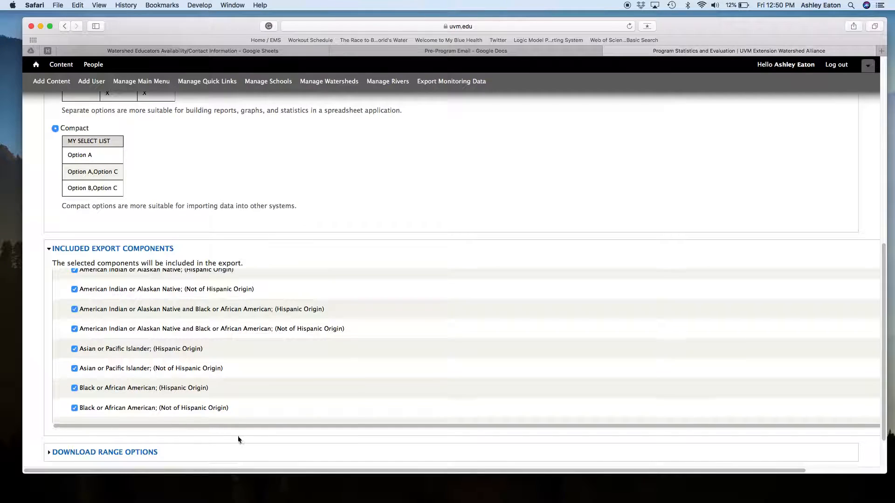
pyautogui.scroll(-3, 235, 434)
pyautogui.click(83, 412)
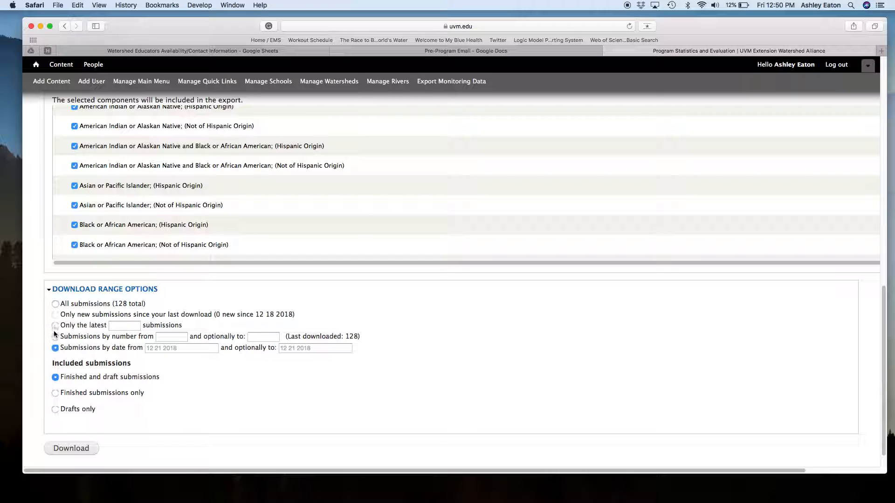
pyautogui.click(55, 336)
pyautogui.click(164, 349)
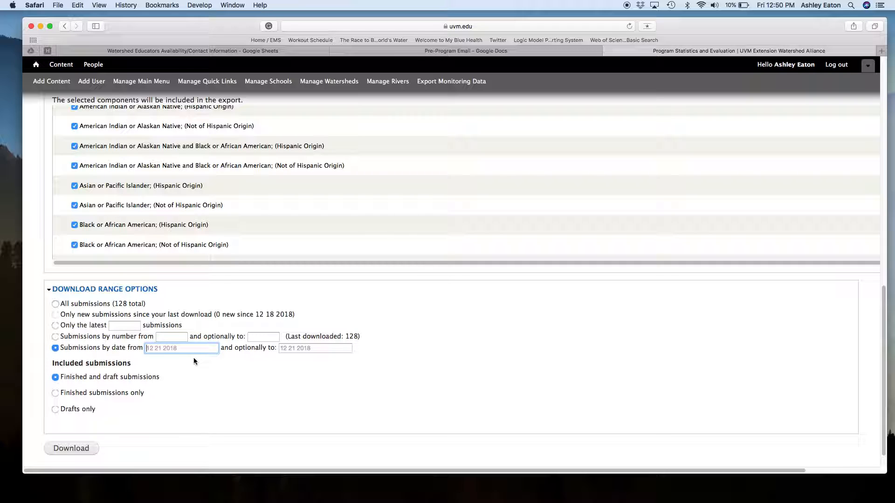
pyautogui.write('8/1/2018')
pyautogui.click(307, 348)
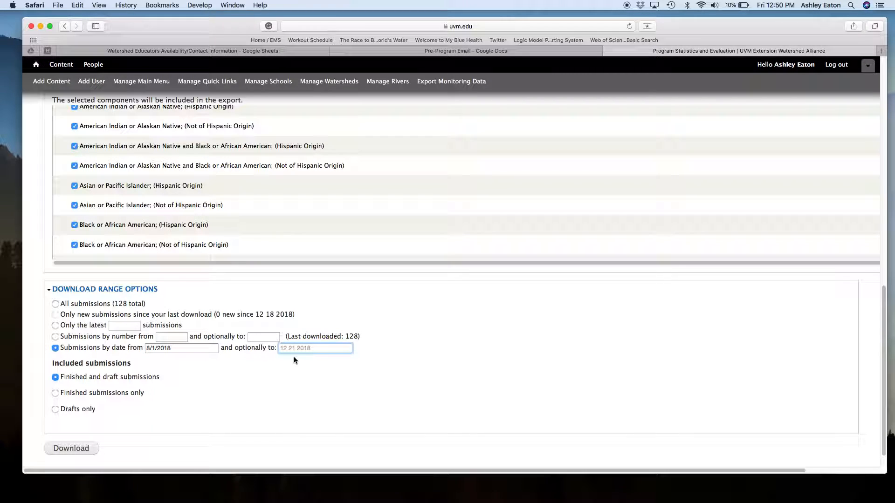
pyautogui.write('12/21/18')
pyautogui.click(283, 390)
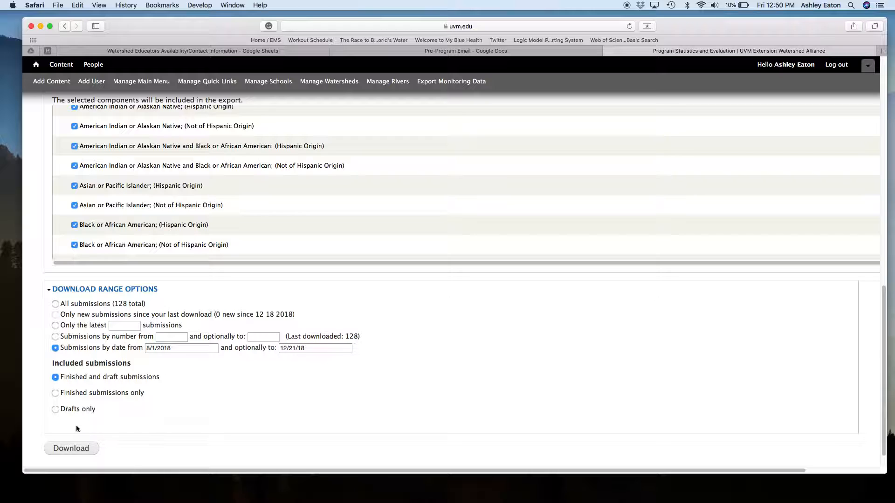
# Step: Download the results with finished and draft submissions included, and open the exported workbook in Excel
pyautogui.click(55, 378)
pyautogui.click(84, 451)
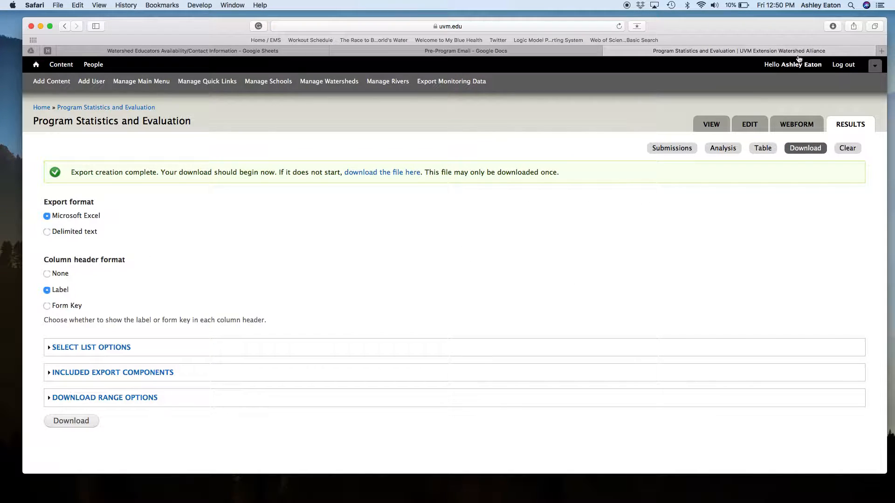
pyautogui.click(835, 28)
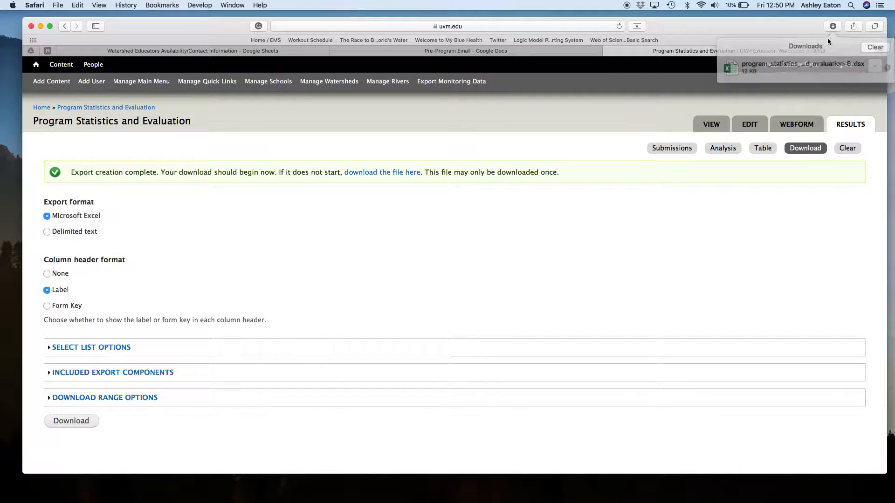
pyautogui.doubleClick(776, 61)
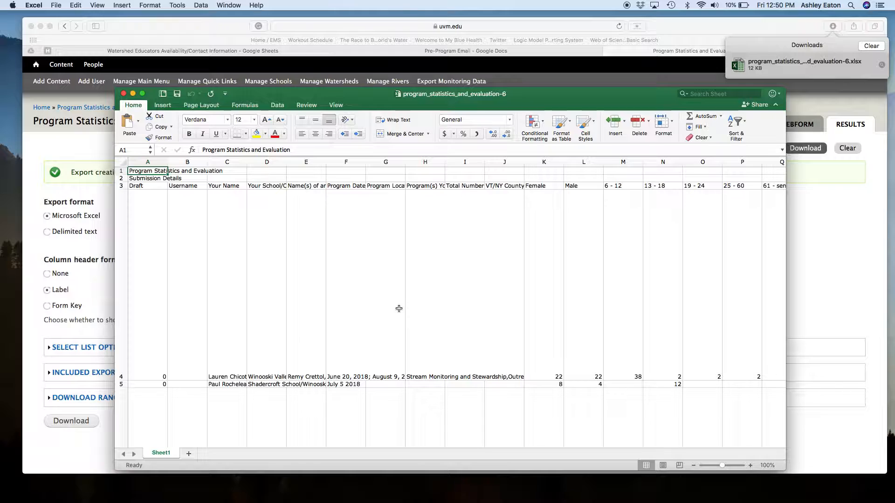
# Step: Widen the workbook window and examine the exported submission rows, checking schools, program dates, locations and participant numbers
pyautogui.scroll(-3, 398, 309)
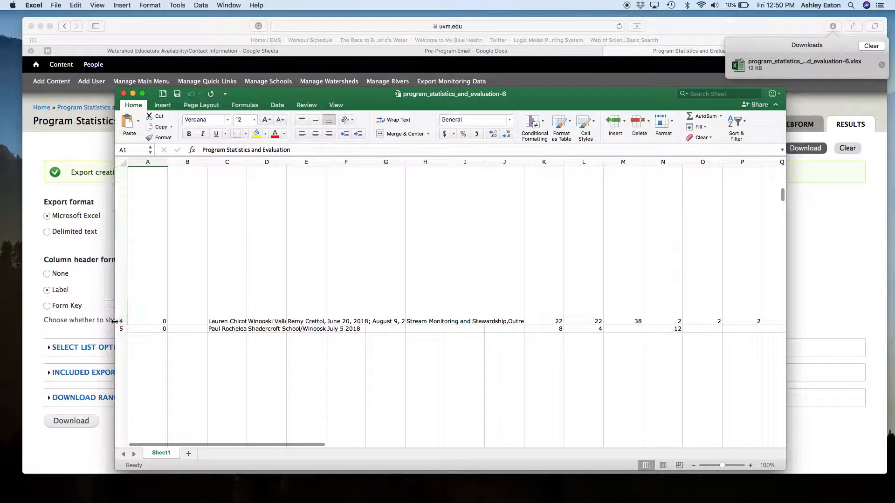
pyautogui.moveTo(115, 300); pyautogui.dragTo(38, 256)
pyautogui.scroll(-5, 240, 310)
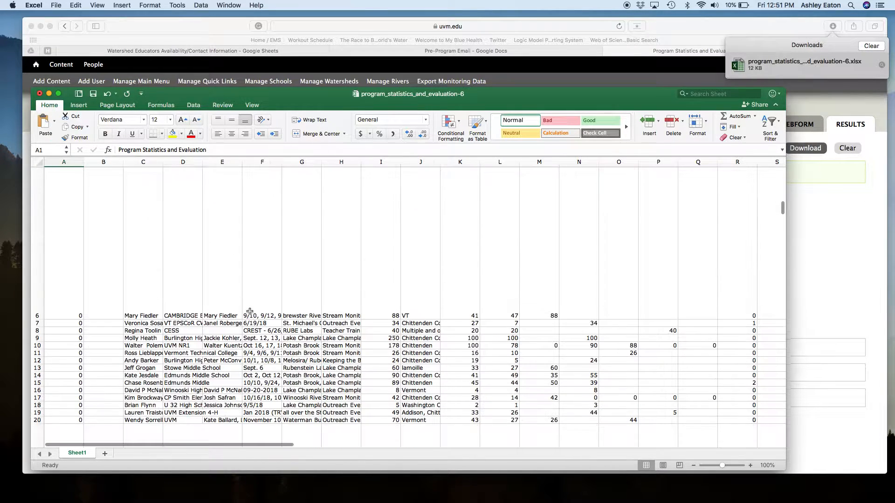
pyautogui.click(199, 346)
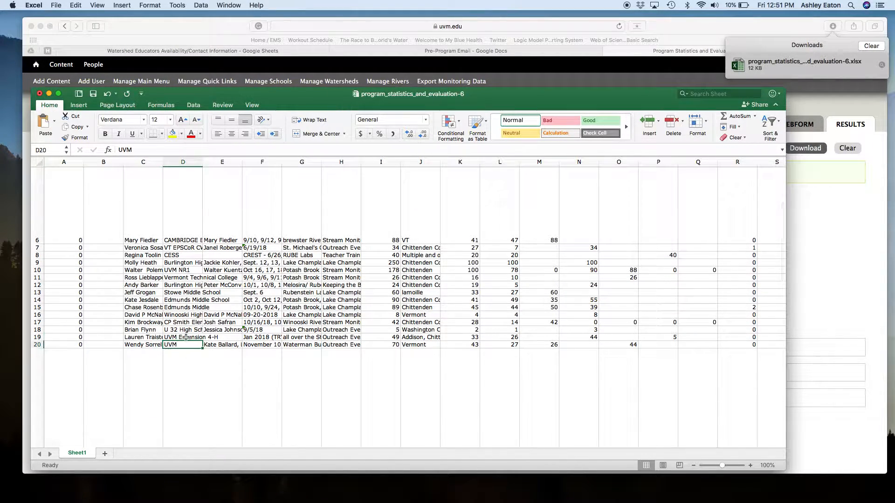
pyautogui.scroll(1, 185, 234)
pyautogui.scroll(3, 185, 234)
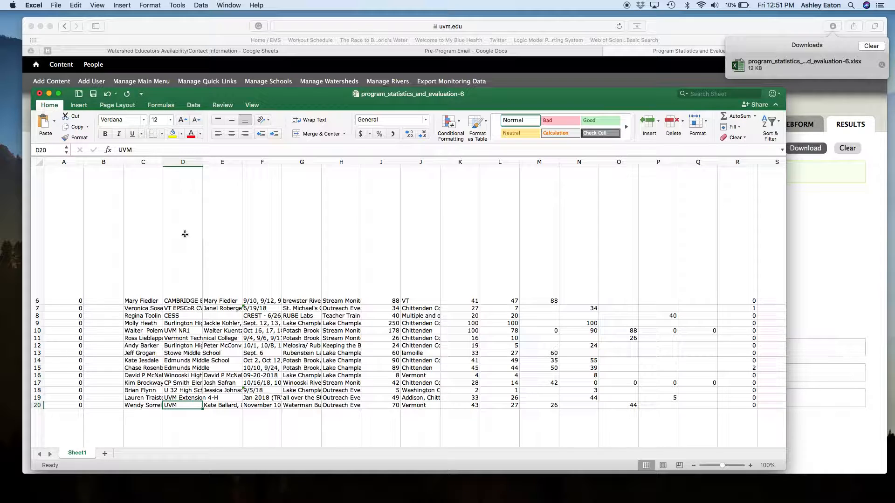
pyautogui.scroll(1, 185, 236)
pyautogui.scroll(5, 185, 236)
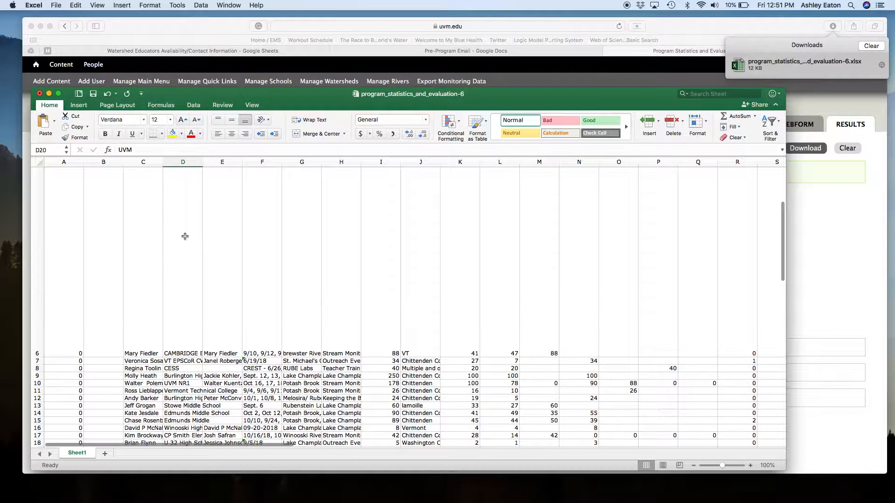